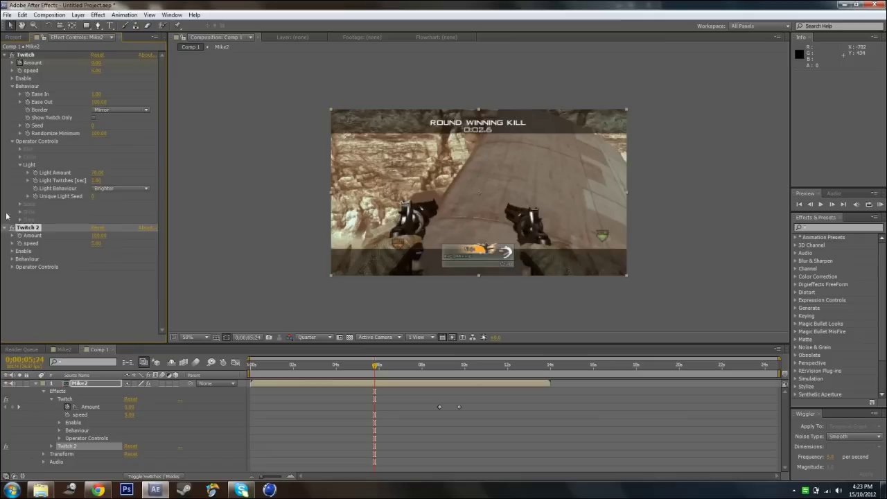
# - Expand the second Twitch effect's Enable options and scrub through the flash around eight seconds
pyautogui.click(11, 252)
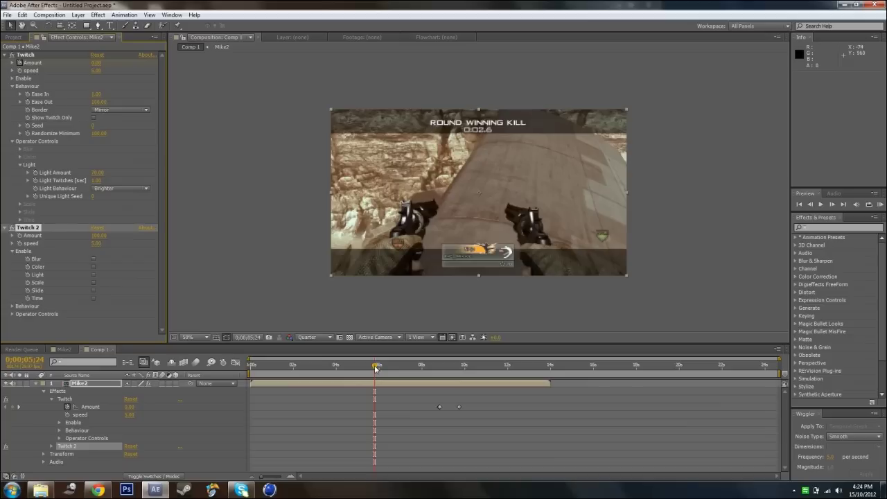
pyautogui.moveTo(375, 368); pyautogui.dragTo(437, 377)
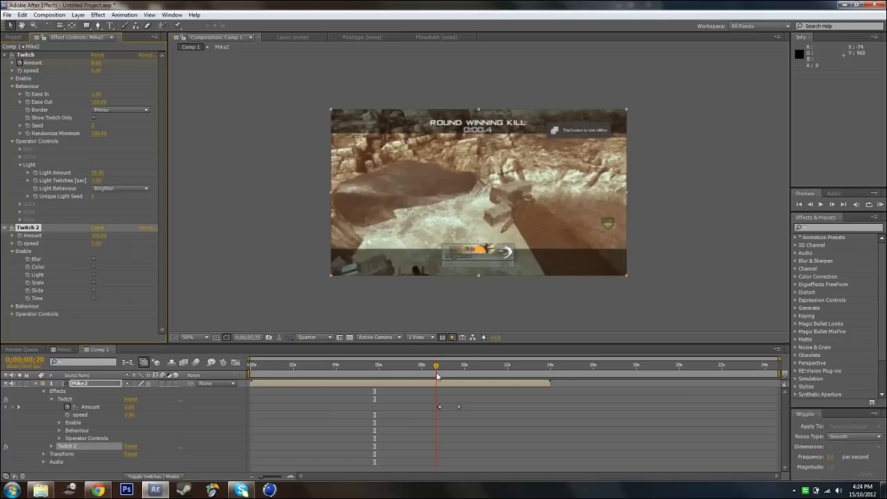
pyautogui.moveTo(438, 376); pyautogui.dragTo(441, 376)
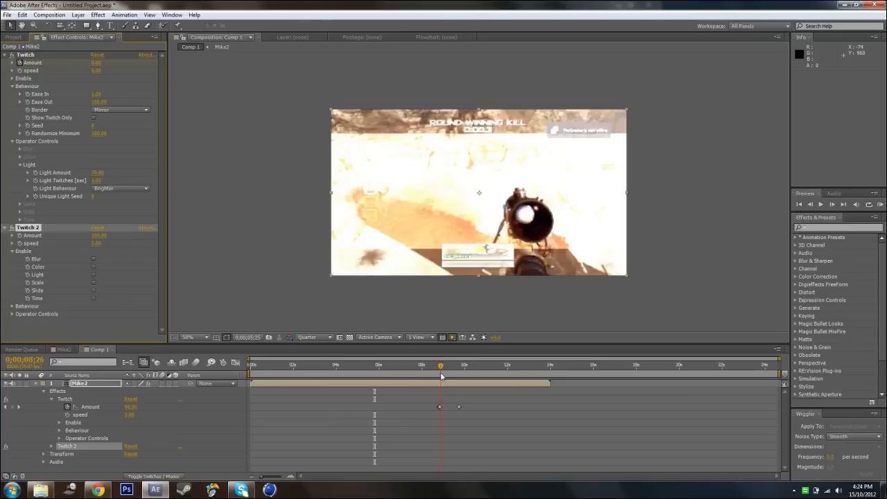
pyautogui.moveTo(441, 377); pyautogui.dragTo(478, 375)
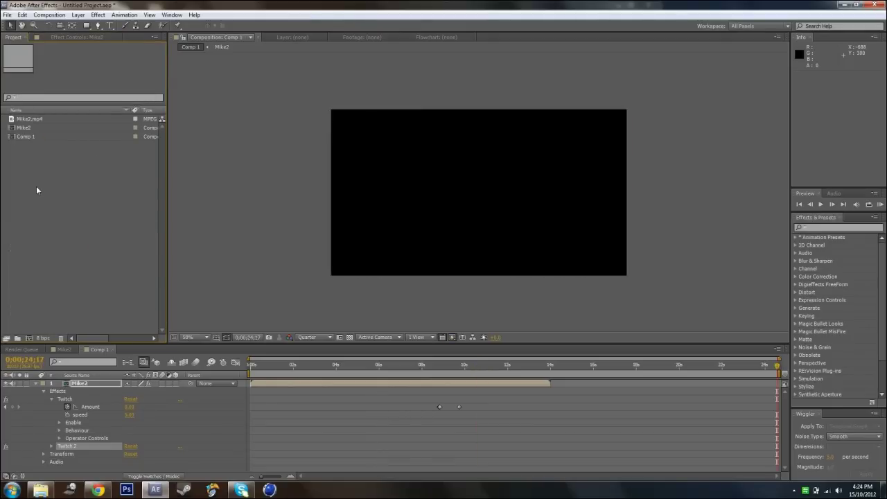
# - Create composition Mike3 from Mike2.mp4 and scrub through the clip to find the kill
pyautogui.click(39, 119)
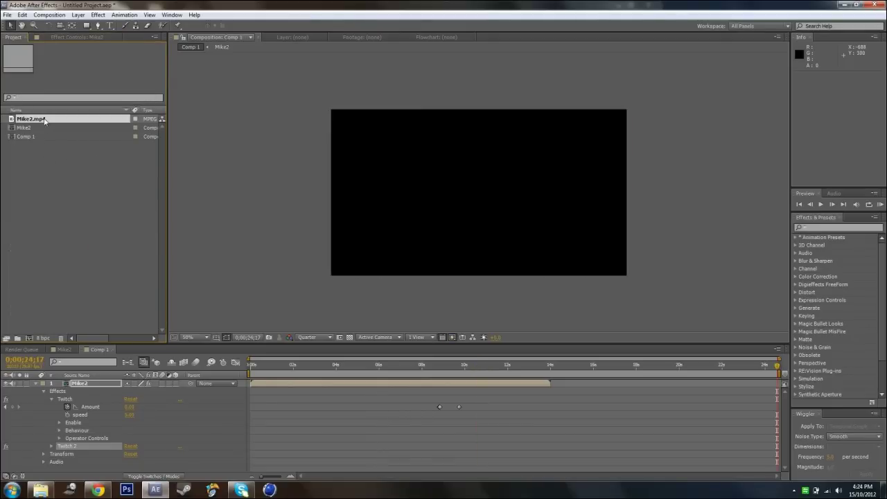
pyautogui.click(29, 338)
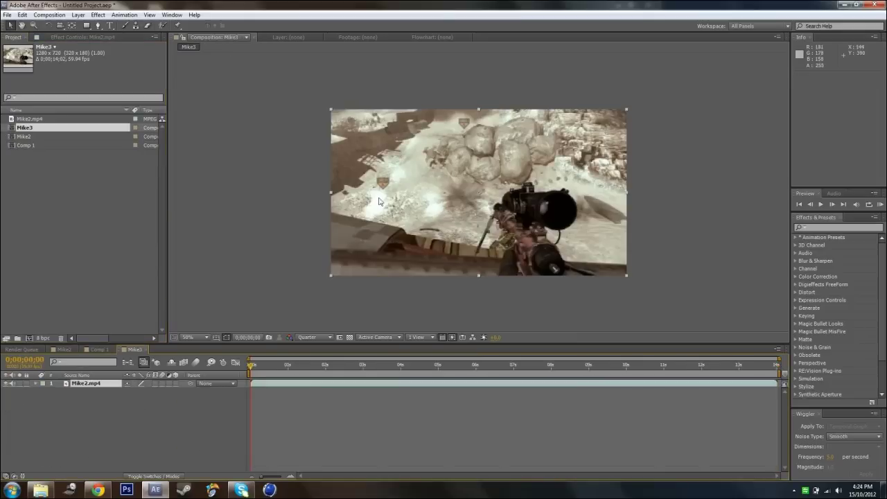
pyautogui.click(280, 367)
pyautogui.moveTo(291, 371); pyautogui.dragTo(587, 367)
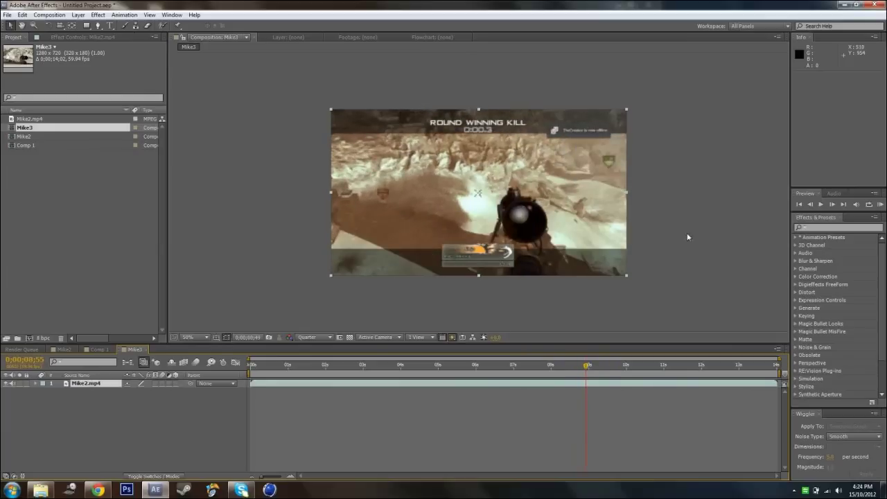
# - Step frame by frame onto the round-winning kill at 0;00;08;50
pyautogui.click(810, 205)
pyautogui.click(810, 204)
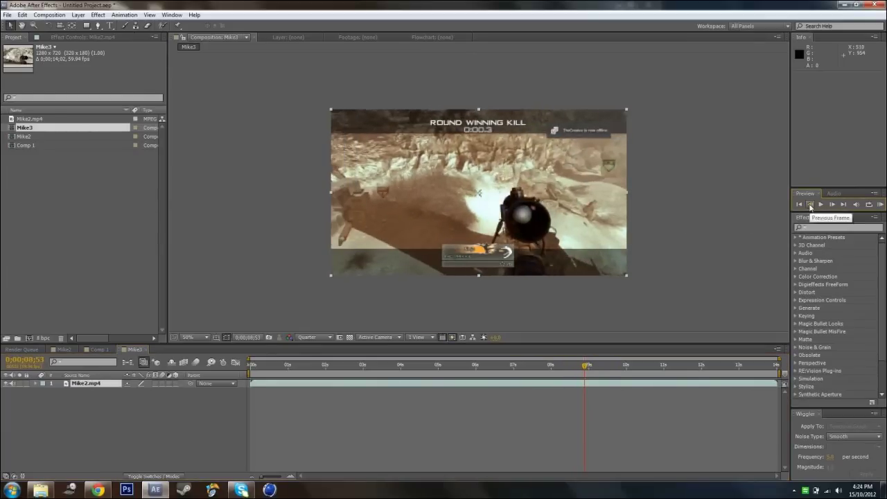
pyautogui.click(810, 204)
pyautogui.click(810, 205)
pyautogui.click(809, 204)
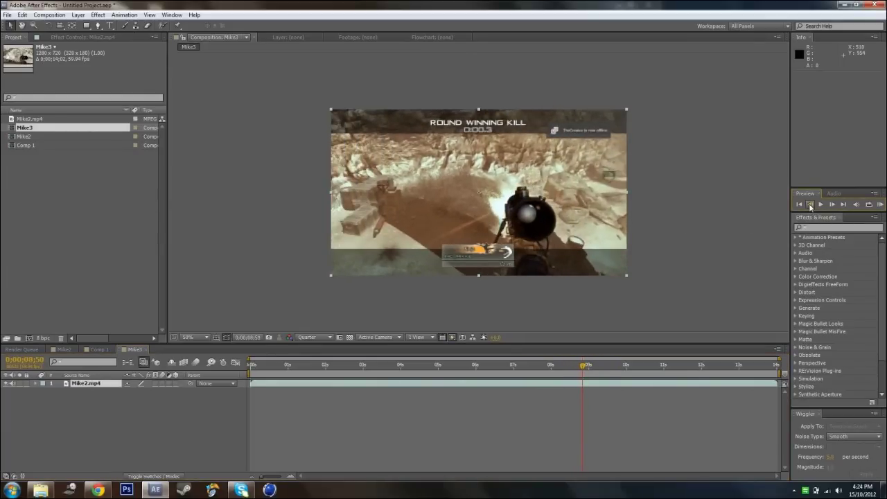
pyautogui.click(810, 204)
pyautogui.click(834, 204)
pyautogui.click(97, 15)
# - Apply Video Copilot Twitch to the Mike2.mp4 layer and set its Amount to 0
pyautogui.moveTo(135, 305)
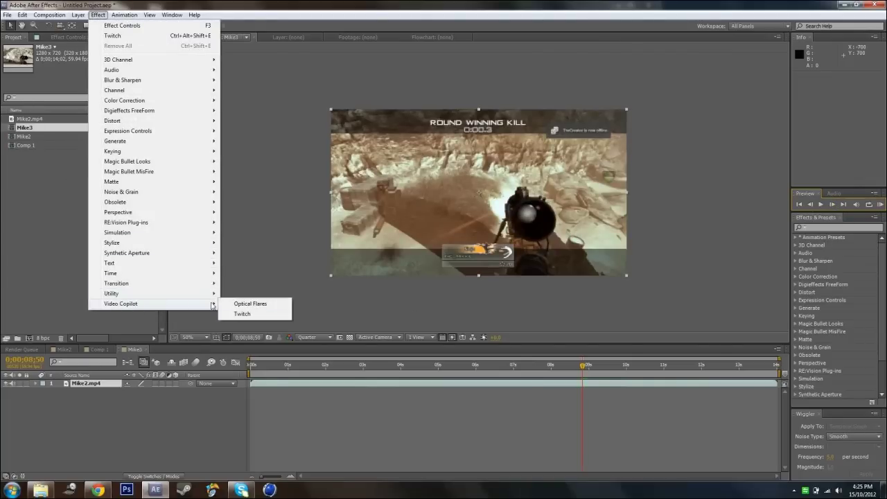
pyautogui.click(242, 313)
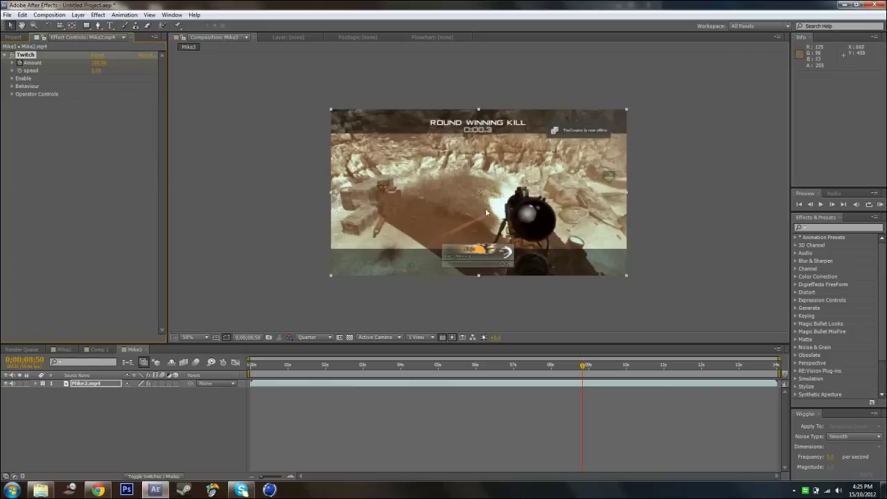
pyautogui.click(810, 205)
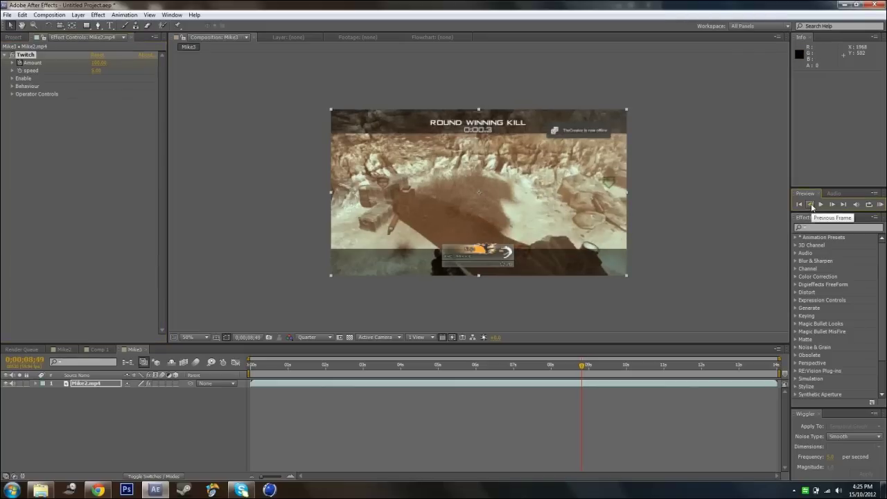
pyautogui.click(99, 62)
pyautogui.write('0')
pyautogui.press('Return')
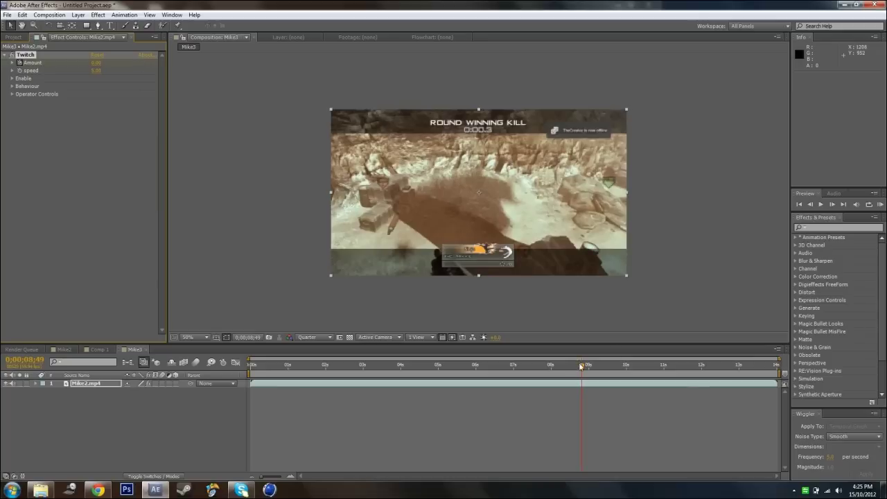
# - Keyframe Twitch Amount at 0 about a second past the kill, then preview the flash
pyautogui.click(36, 383)
pyautogui.click(44, 392)
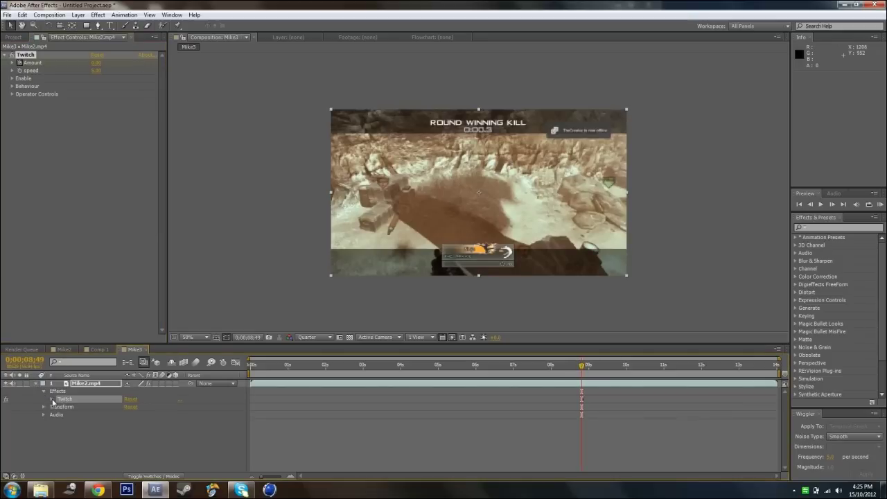
pyautogui.click(51, 399)
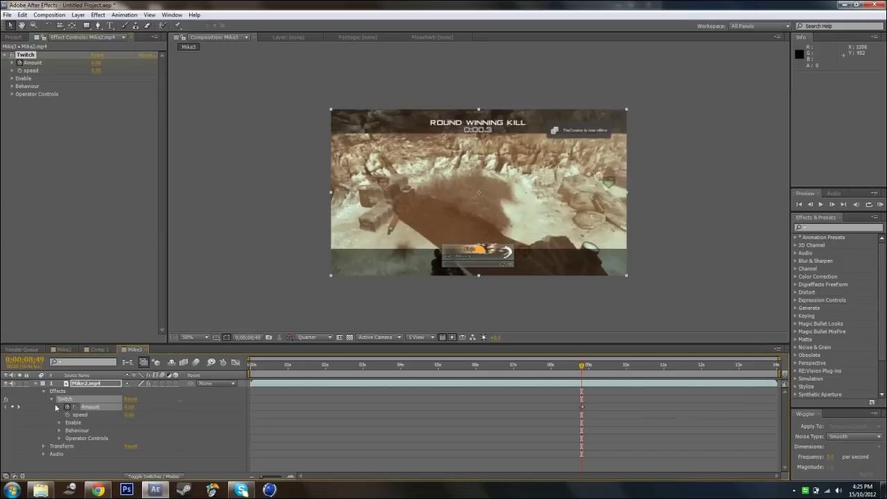
pyautogui.click(584, 368)
pyautogui.moveTo(584, 368); pyautogui.dragTo(627, 370)
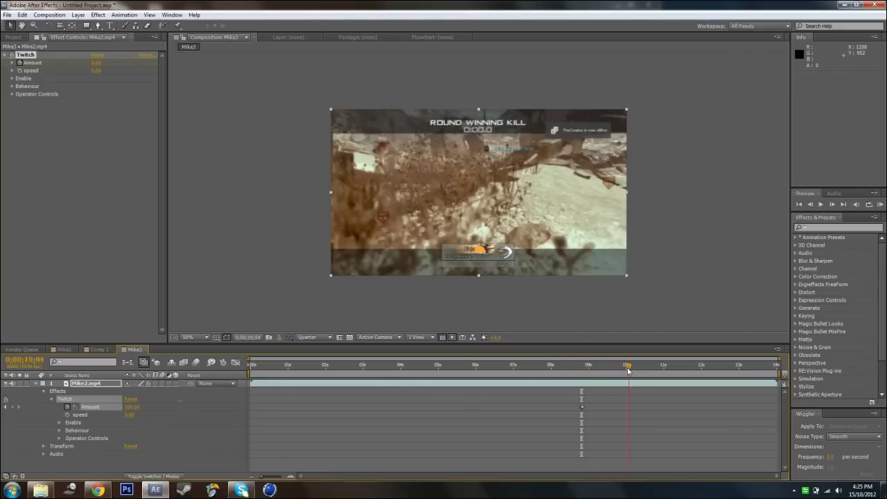
pyautogui.click(137, 407)
pyautogui.write('0')
pyautogui.press('Return')
pyautogui.click(588, 368)
pyautogui.press('space')
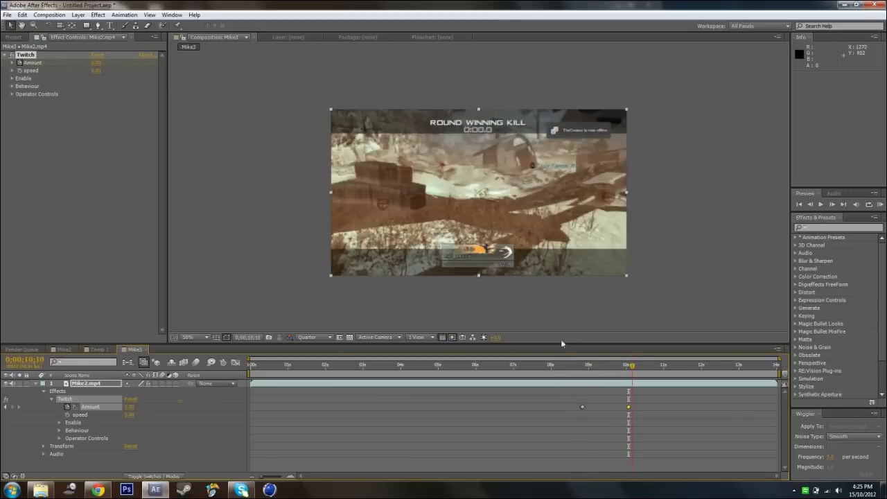
# - Enable Twitch's Light flash, reveal its Behaviour settings, and scrub through the flash after the kill
pyautogui.click(13, 78)
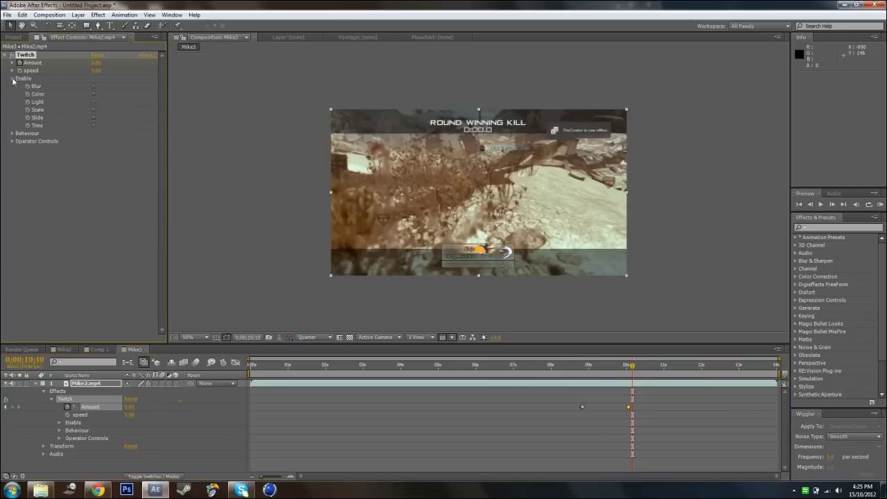
pyautogui.click(94, 104)
pyautogui.click(12, 133)
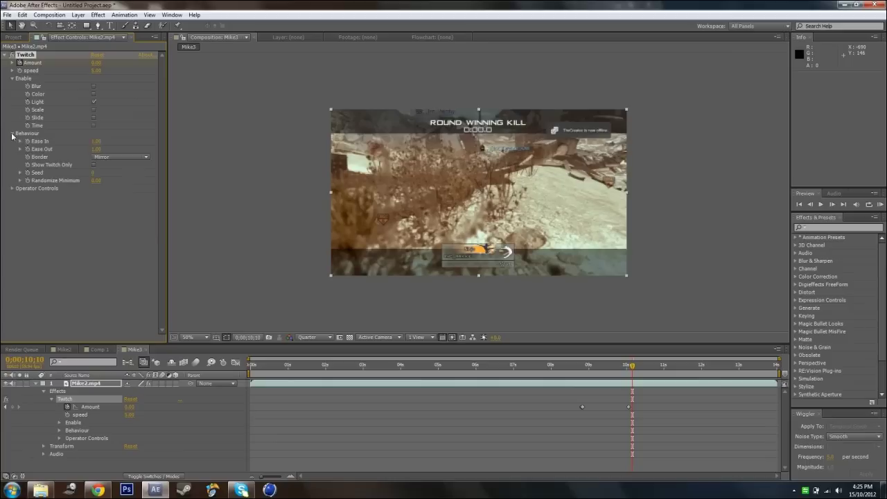
pyautogui.click(580, 371)
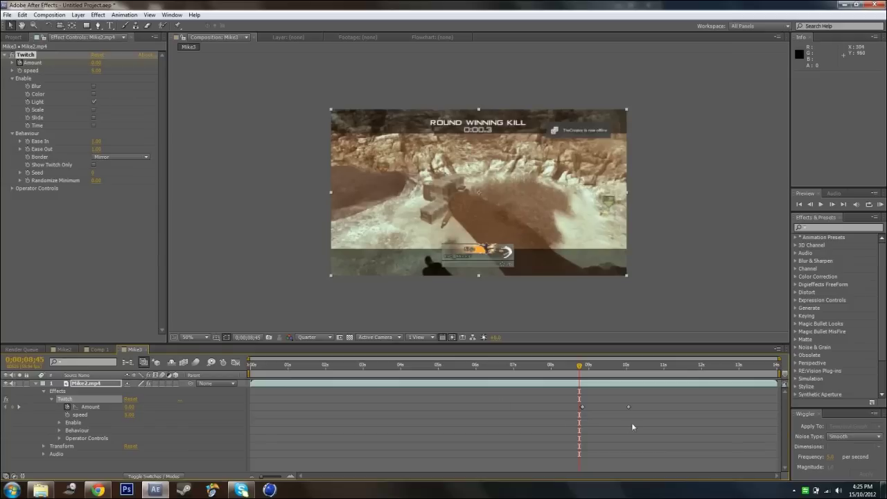
pyautogui.moveTo(580, 367); pyautogui.dragTo(589, 367)
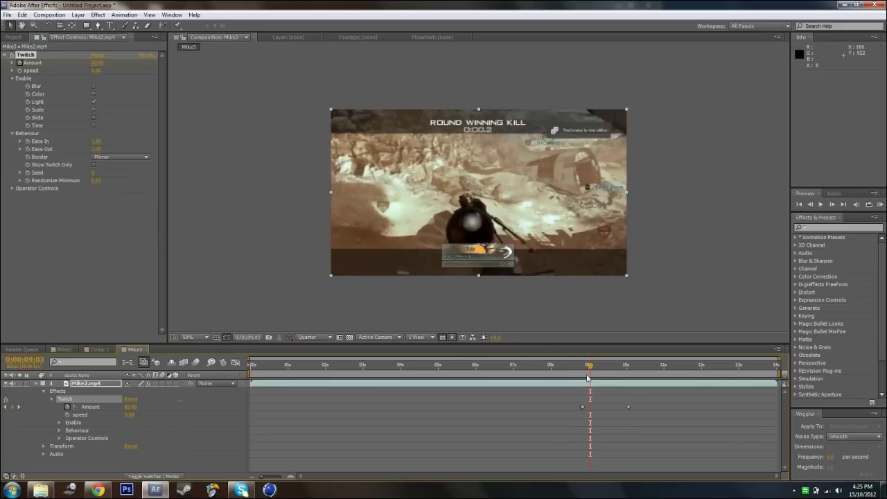
pyautogui.moveTo(586, 366); pyautogui.dragTo(619, 367)
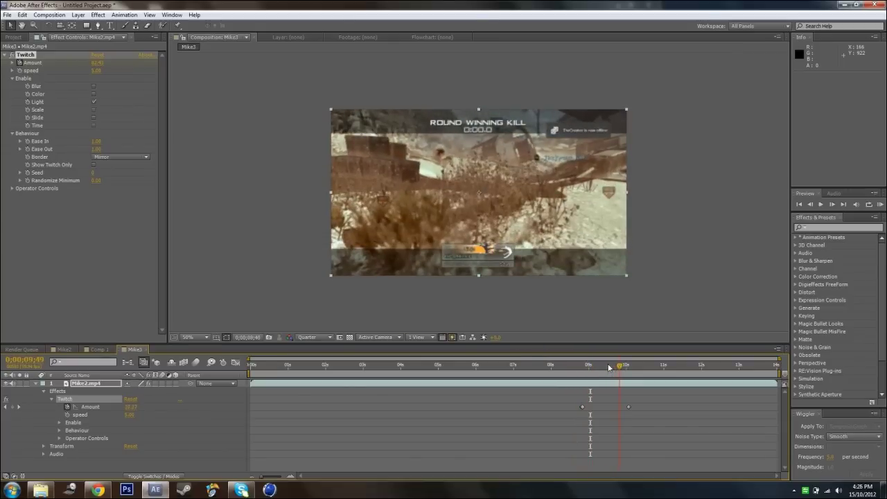
# - Set Light Amount under Operator Controls > Light to 100
pyautogui.click(15, 189)
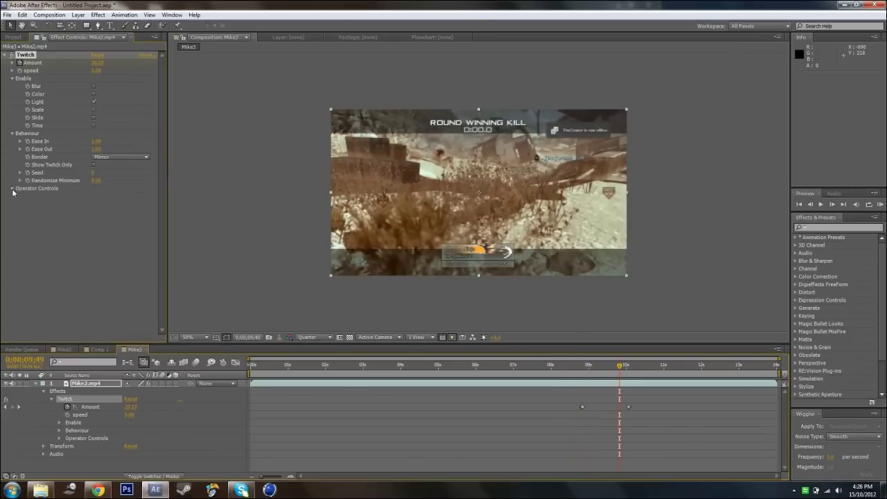
pyautogui.click(19, 212)
pyautogui.click(97, 219)
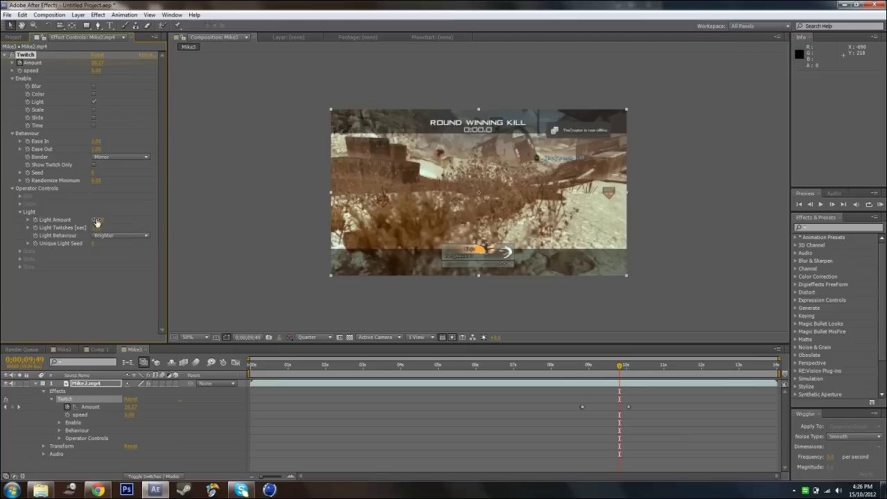
pyautogui.write('100')
pyautogui.press('Return')
# - Scrub and frame-step around the Amount keyframes to check the flash
pyautogui.click(588, 370)
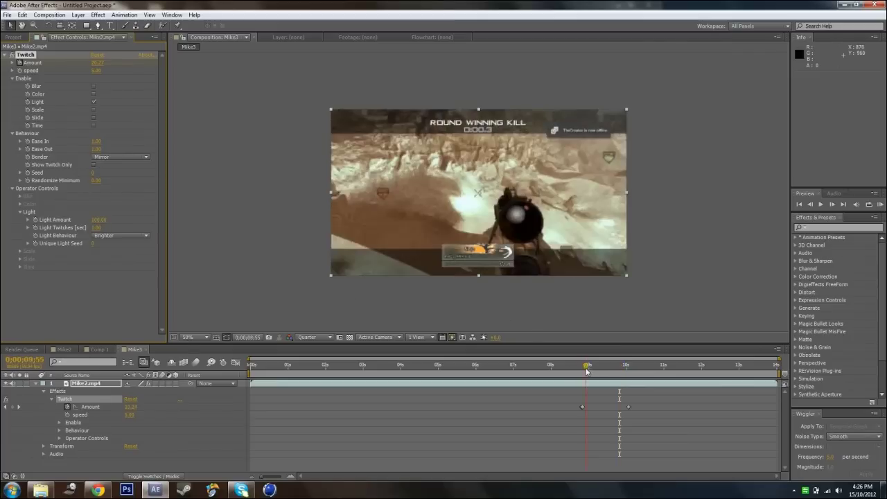
pyautogui.moveTo(598, 372); pyautogui.dragTo(638, 368)
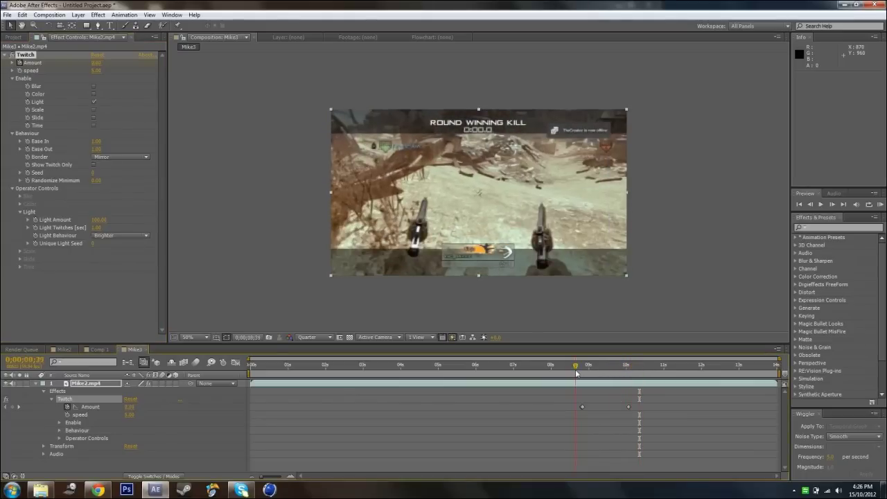
pyautogui.click(584, 371)
pyautogui.press('pagedown')
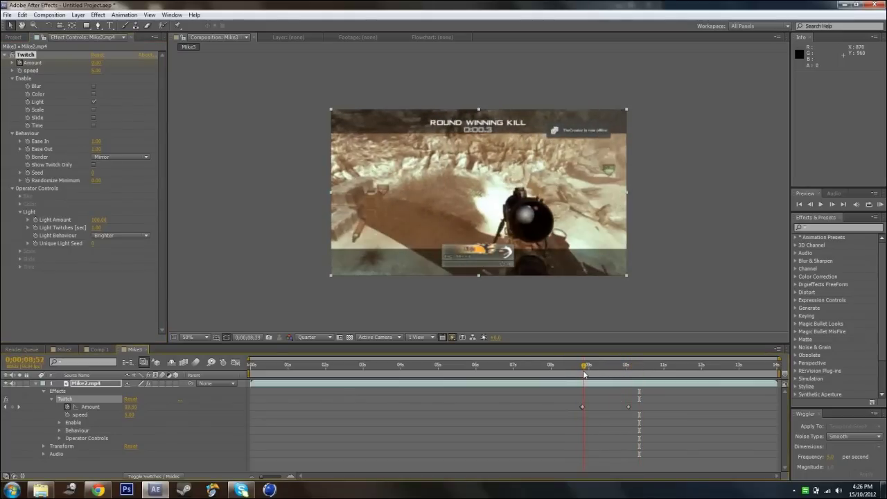
pyautogui.press('pageup')
pyautogui.press('pageup')
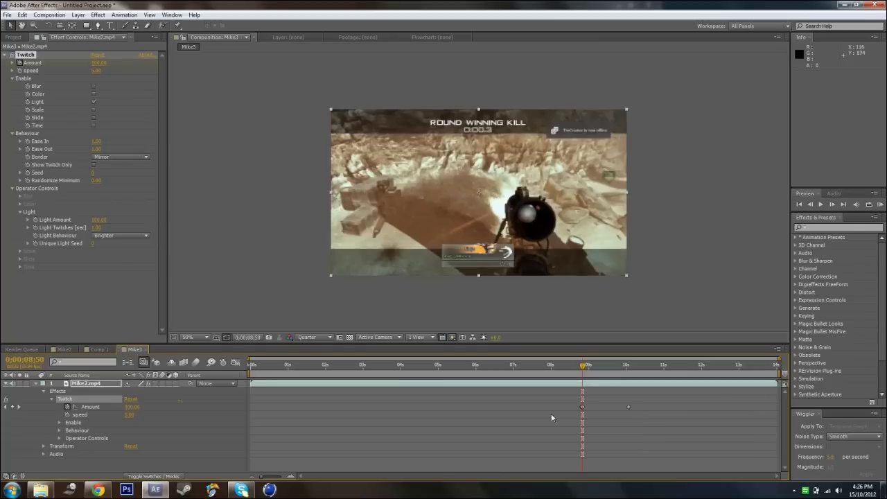
pyautogui.moveTo(583, 367); pyautogui.dragTo(628, 367)
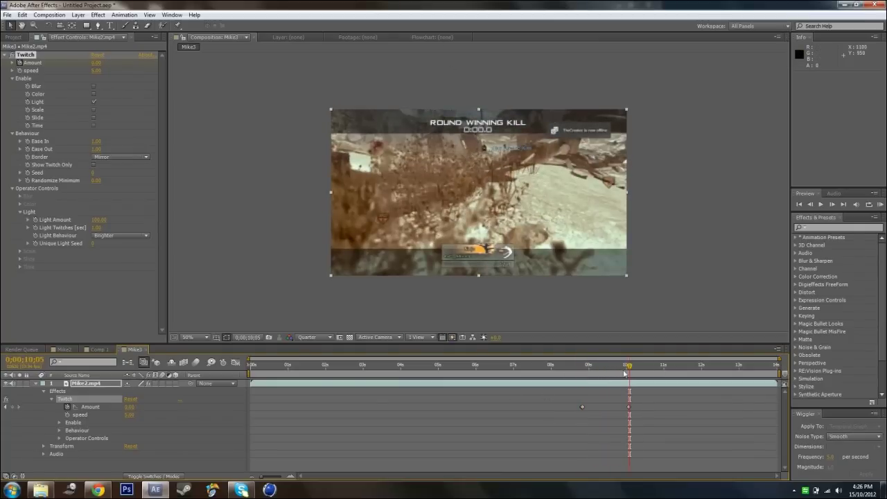
pyautogui.moveTo(633, 373); pyautogui.dragTo(580, 373)
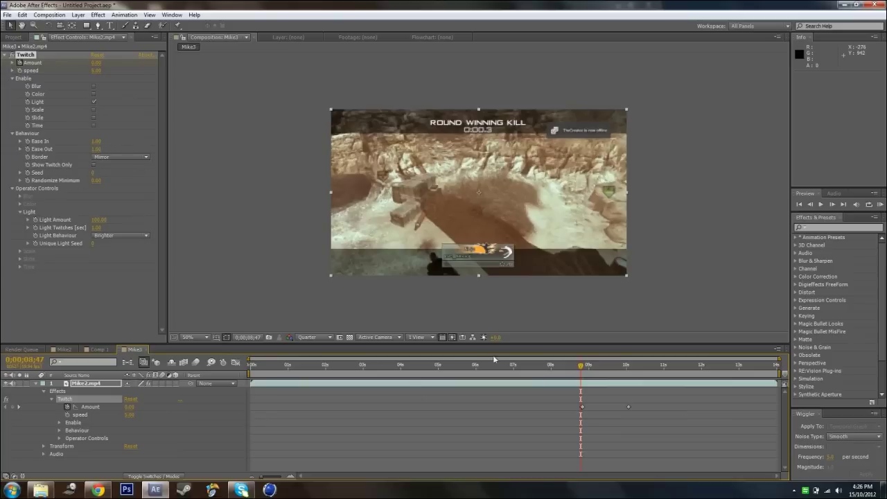
# - Set Twitch Behaviour's Ease Out and Randomize Minimum both to 100, then scrub the brightened flash
pyautogui.click(97, 151)
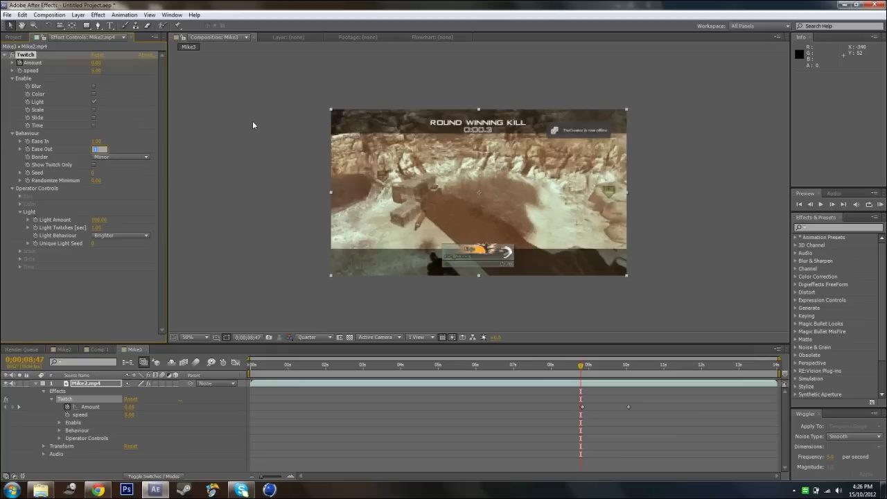
pyautogui.write('100')
pyautogui.press('Return')
pyautogui.click(96, 182)
pyautogui.write('100')
pyautogui.press('Return')
pyautogui.moveTo(584, 367); pyautogui.dragTo(648, 366)
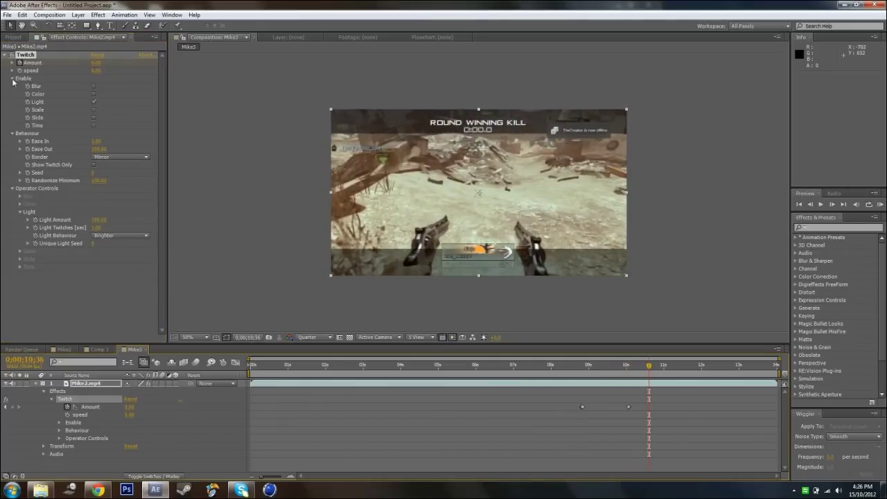
# - Open Comp 1, RAM-preview it, and scrub the frames around the kill near 9 seconds
pyautogui.click(65, 350)
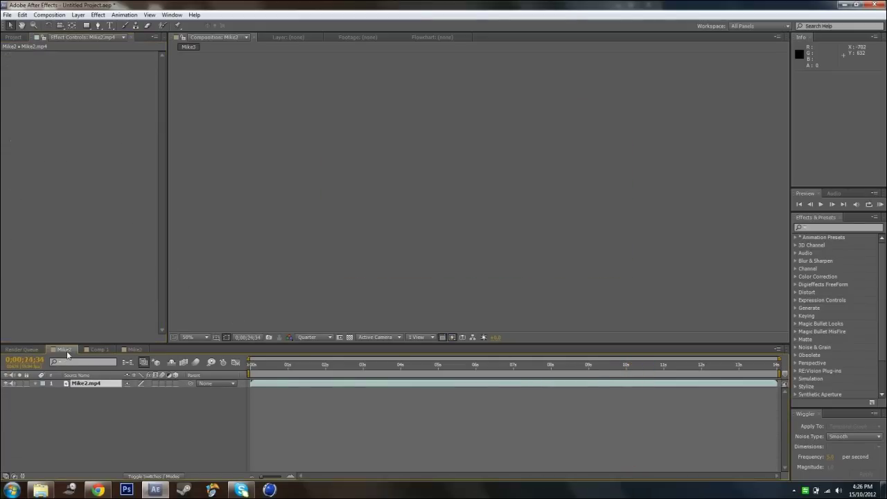
pyautogui.click(97, 349)
pyautogui.press('KP_0')
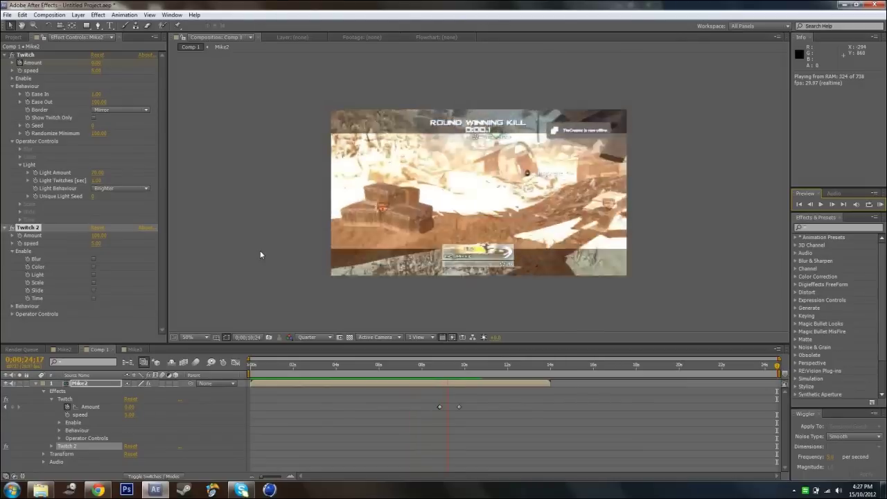
pyautogui.click(436, 373)
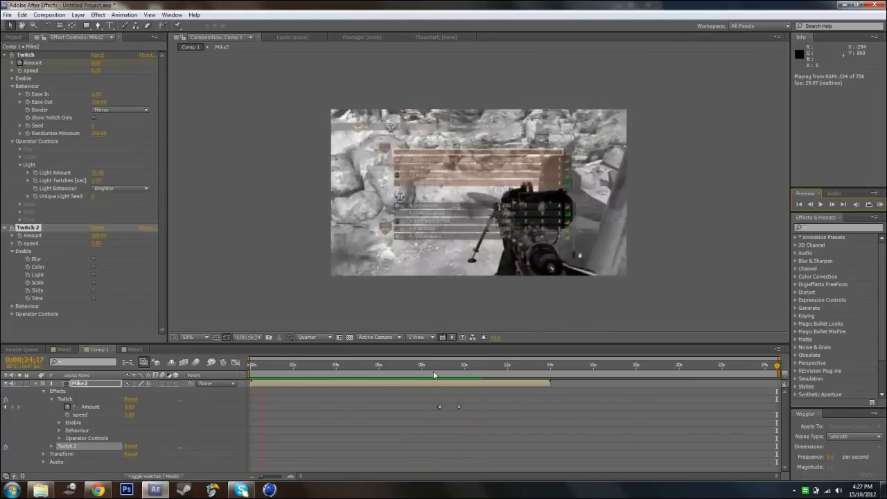
pyautogui.moveTo(439, 374)
pyautogui.mouseDown()
pyautogui.moveTo(446, 373)
pyautogui.moveTo(386, 380)
pyautogui.moveTo(442, 380)
pyautogui.mouseUp()
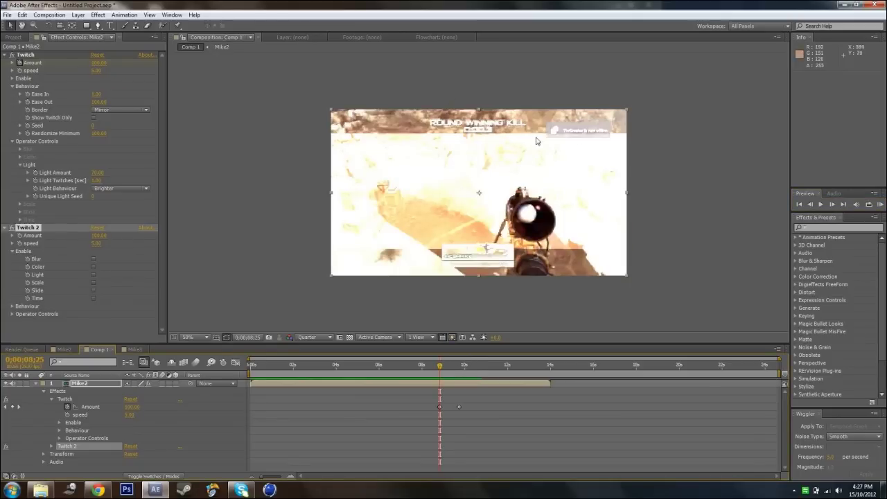
pyautogui.moveTo(439, 368)
pyautogui.mouseDown()
pyautogui.moveTo(464, 371)
pyautogui.moveTo(440, 374)
pyautogui.moveTo(445, 383)
pyautogui.mouseUp()
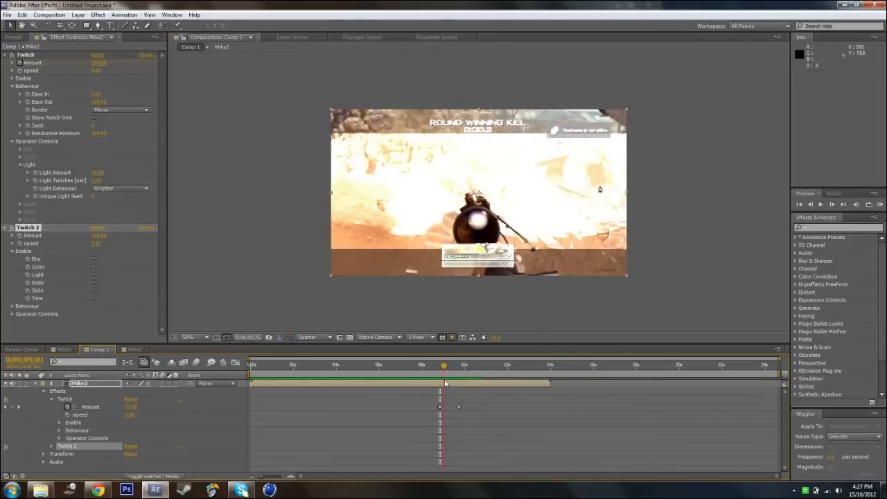
pyautogui.moveTo(445, 383)
pyautogui.mouseDown()
pyautogui.moveTo(462, 383)
pyautogui.moveTo(437, 384)
pyautogui.mouseUp()
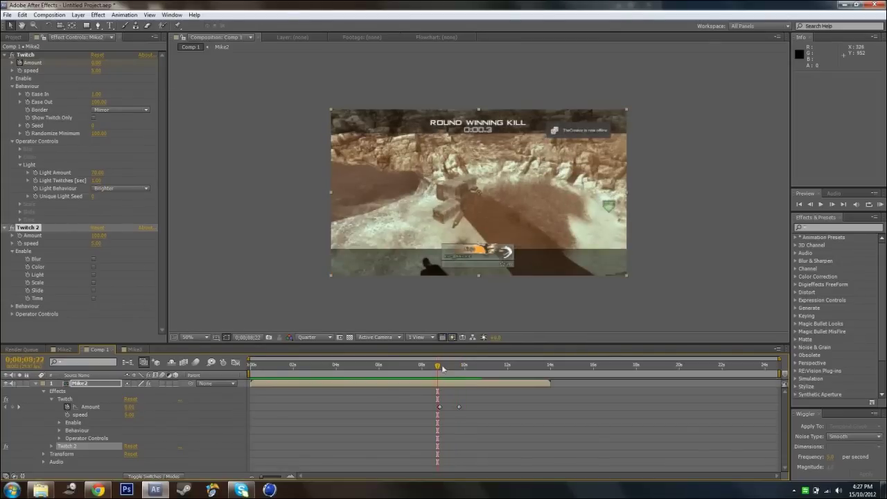
pyautogui.moveTo(437, 372); pyautogui.dragTo(451, 372)
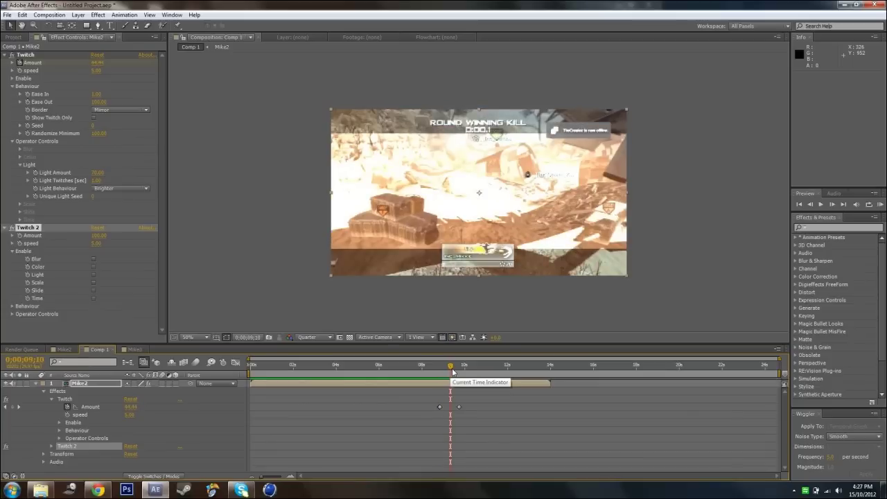
pyautogui.moveTo(451, 372)
pyautogui.mouseDown()
pyautogui.moveTo(441, 372)
pyautogui.moveTo(463, 372)
pyautogui.moveTo(439, 373)
pyautogui.mouseUp()
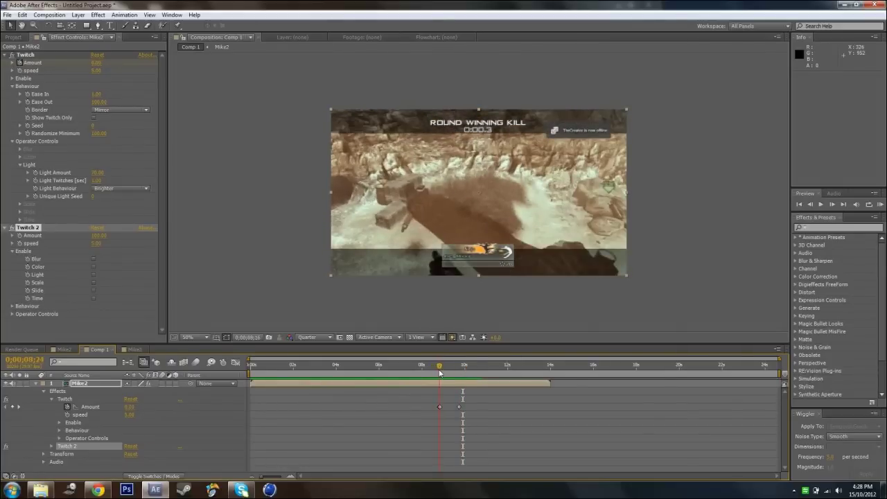
pyautogui.moveTo(441, 367); pyautogui.dragTo(455, 368)
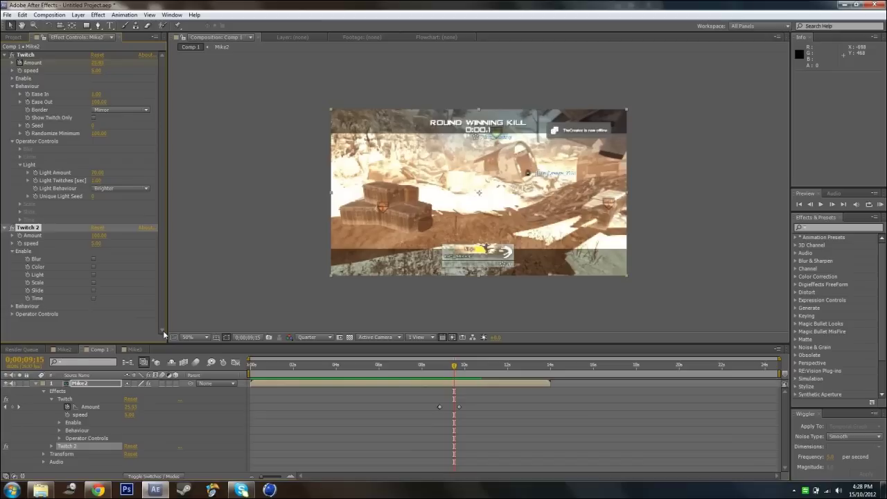
pyautogui.click(236, 203)
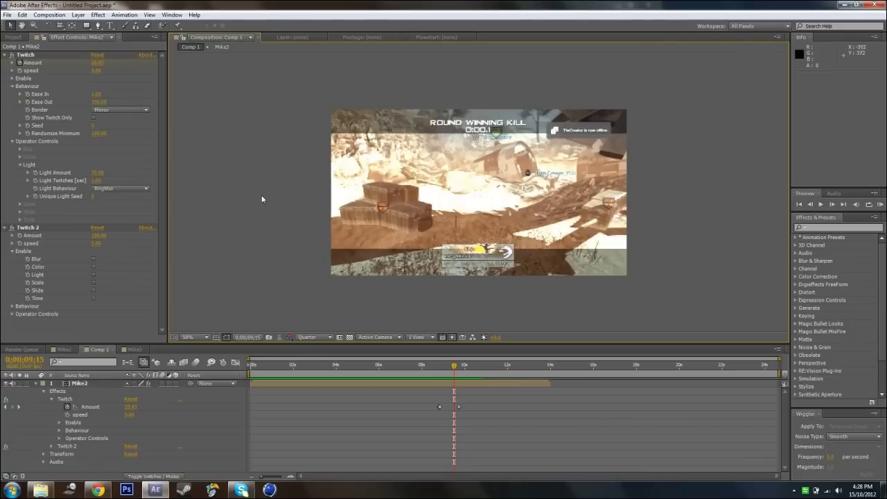
pyautogui.click(441, 367)
pyautogui.moveTo(441, 367); pyautogui.dragTo(382, 365)
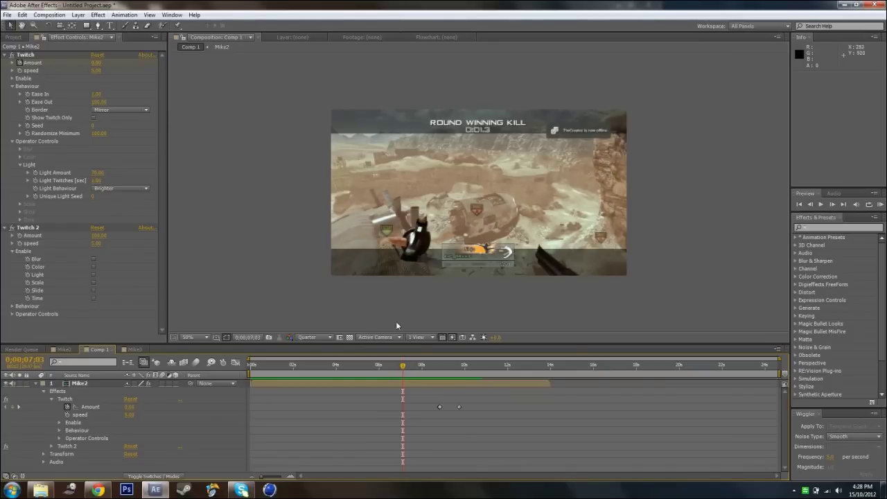
pyautogui.moveTo(408, 369); pyautogui.dragTo(457, 367)
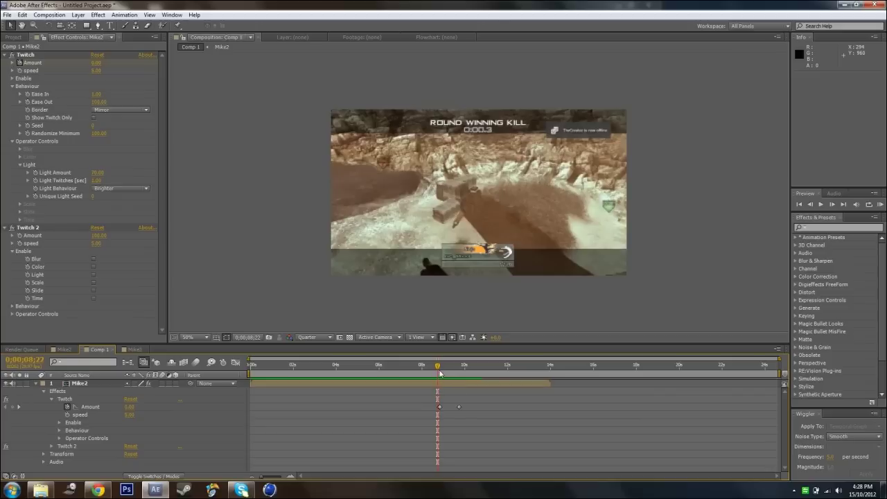
pyautogui.moveTo(439, 368); pyautogui.dragTo(460, 368)
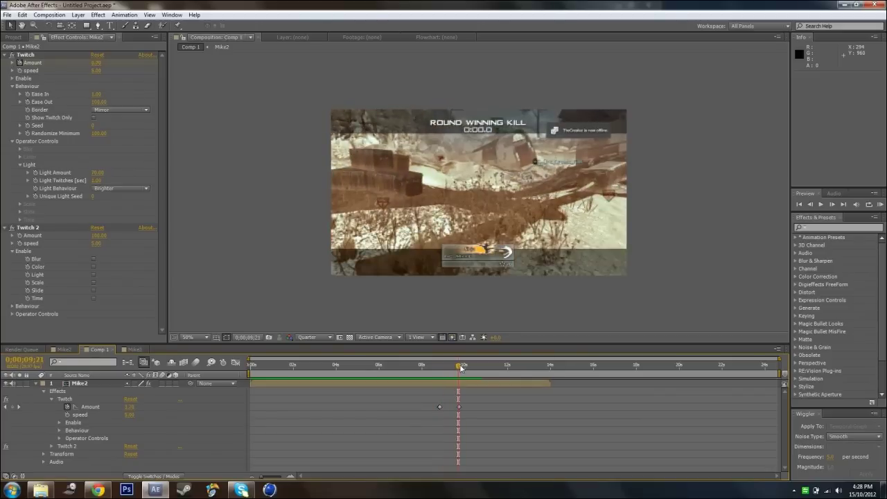